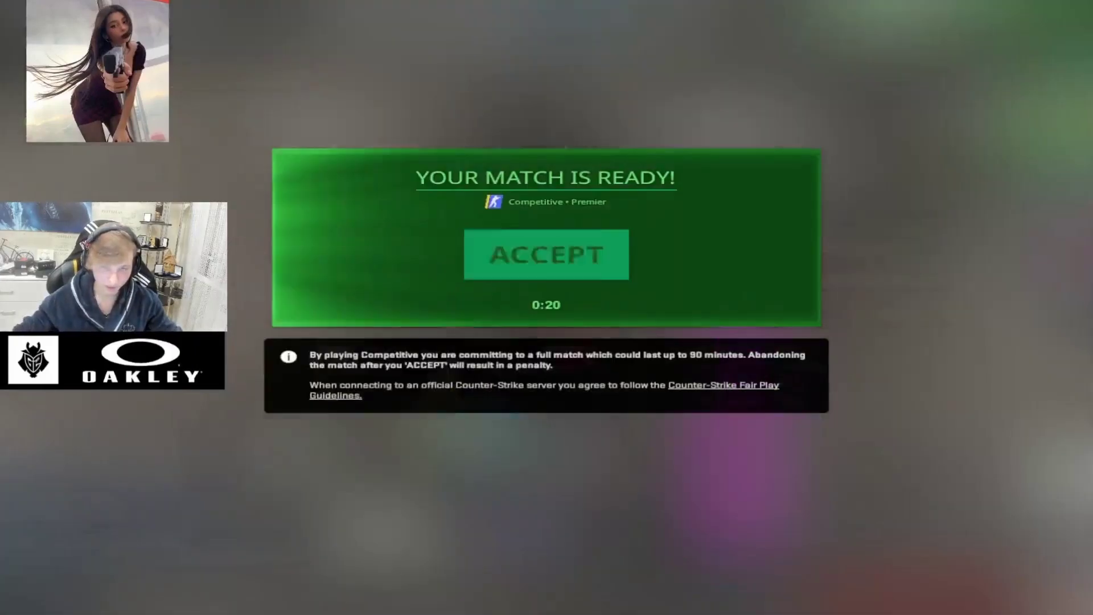
Open the compatibility properties of the running cs2 process from Task Manager.
{"action": "key", "text": "ctrl+shift+Escape"}
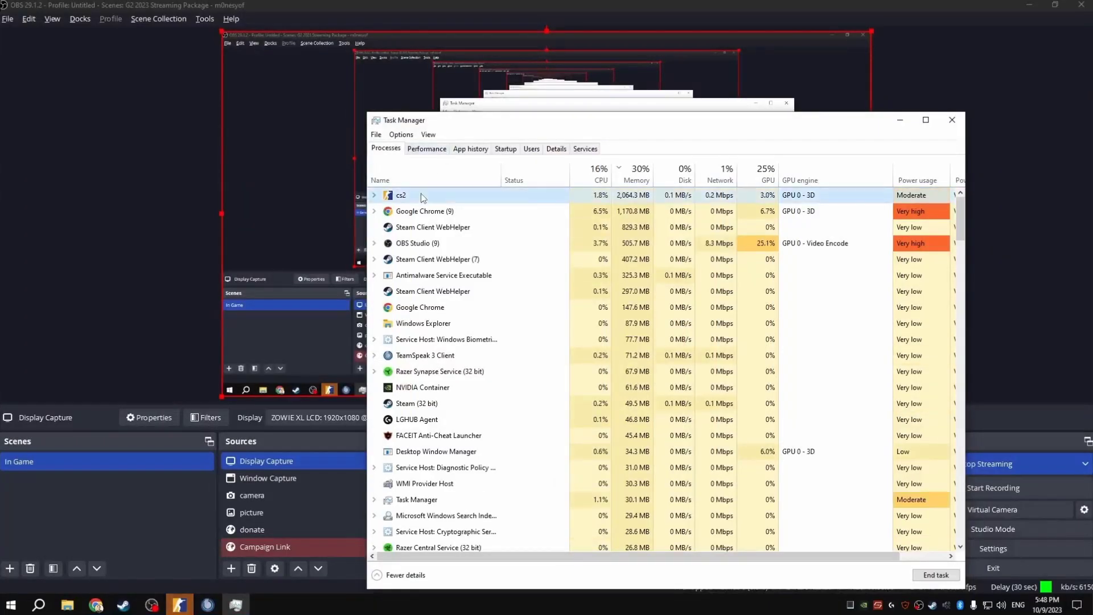
{"action": "right_click", "coordinate": [420, 195]}
{"action": "left_click", "coordinate": [416, 194]}
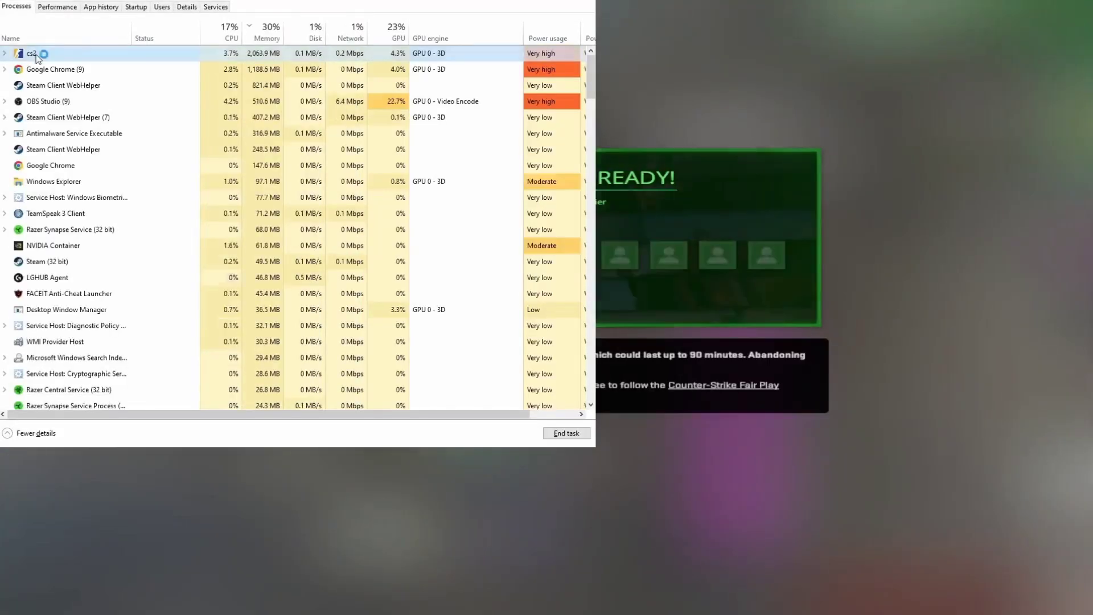
{"action": "right_click", "coordinate": [418, 196]}
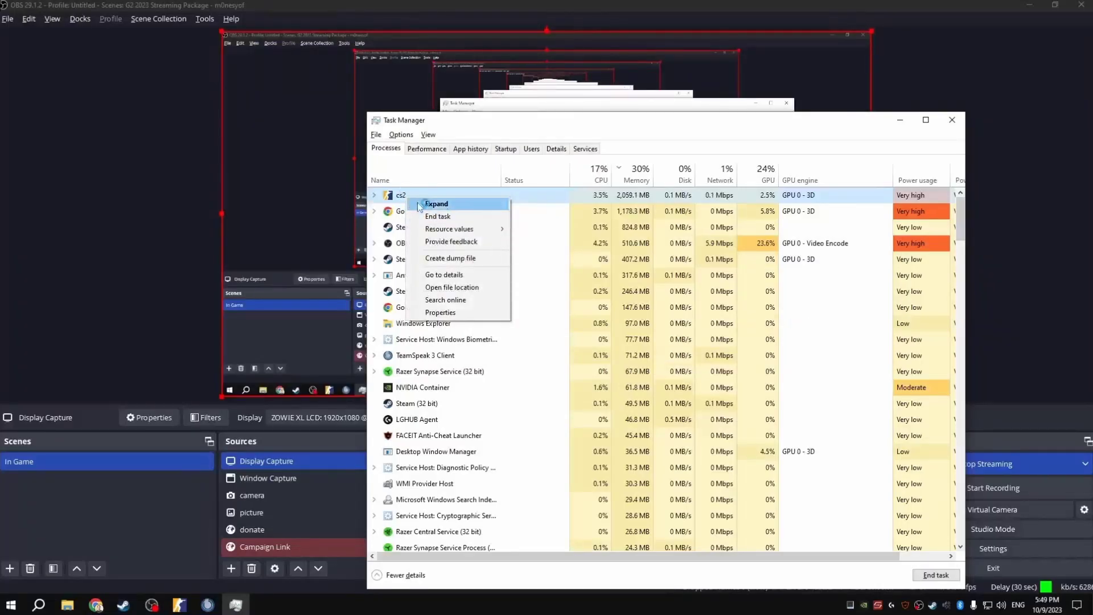
{"action": "left_click", "coordinate": [440, 312]}
{"action": "left_click", "coordinate": [554, 314]}
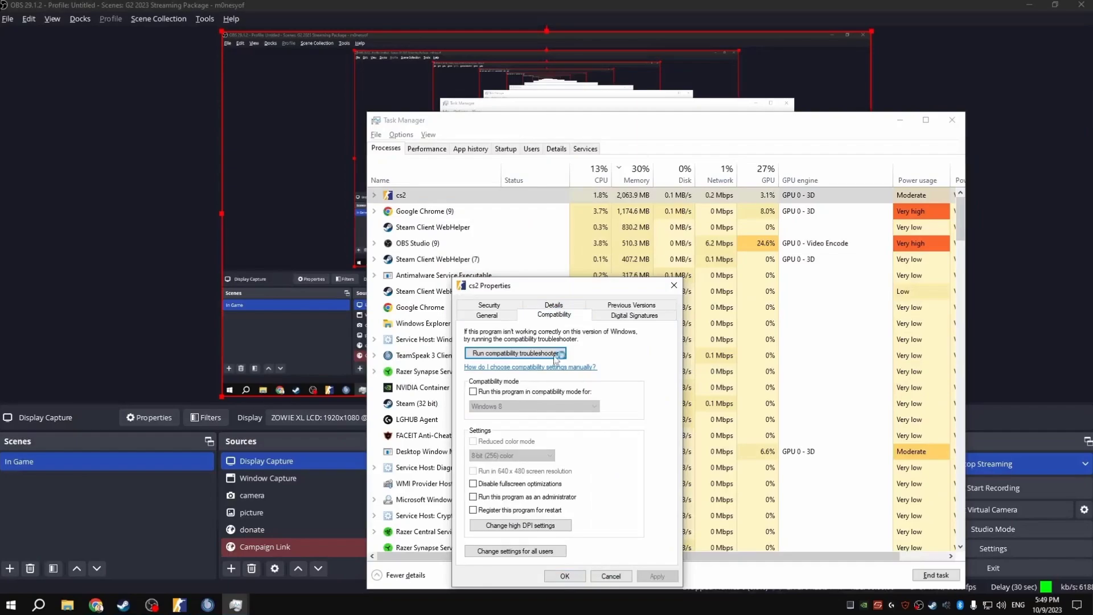
Turn Disable fullscreen optimizations on and back off for cs2, confirm the properties and close Task Manager.
{"action": "left_click", "coordinate": [474, 484]}
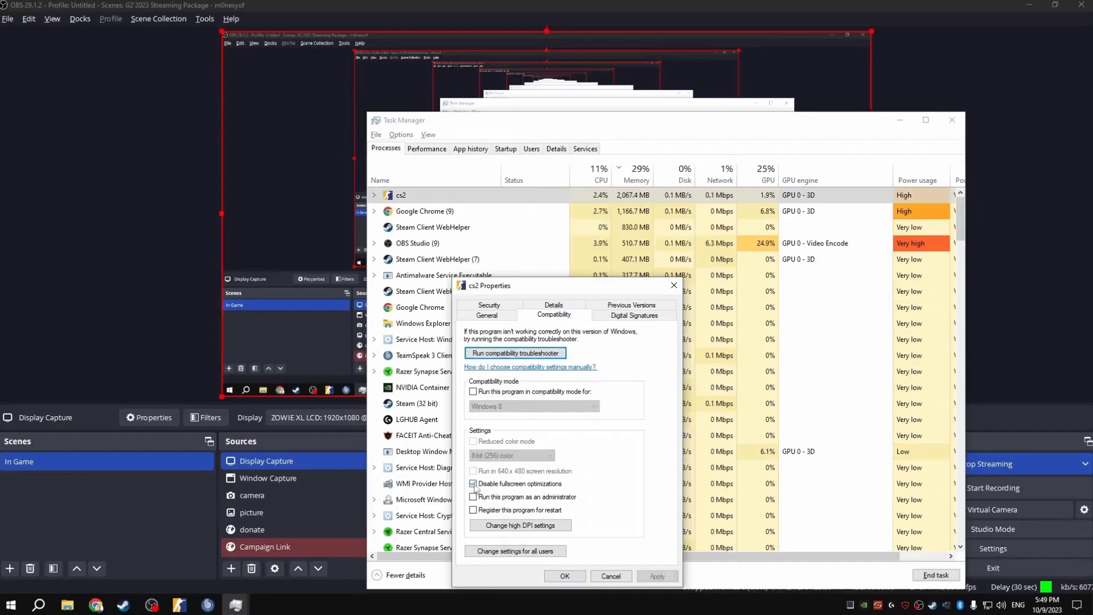
{"action": "left_click", "coordinate": [473, 484]}
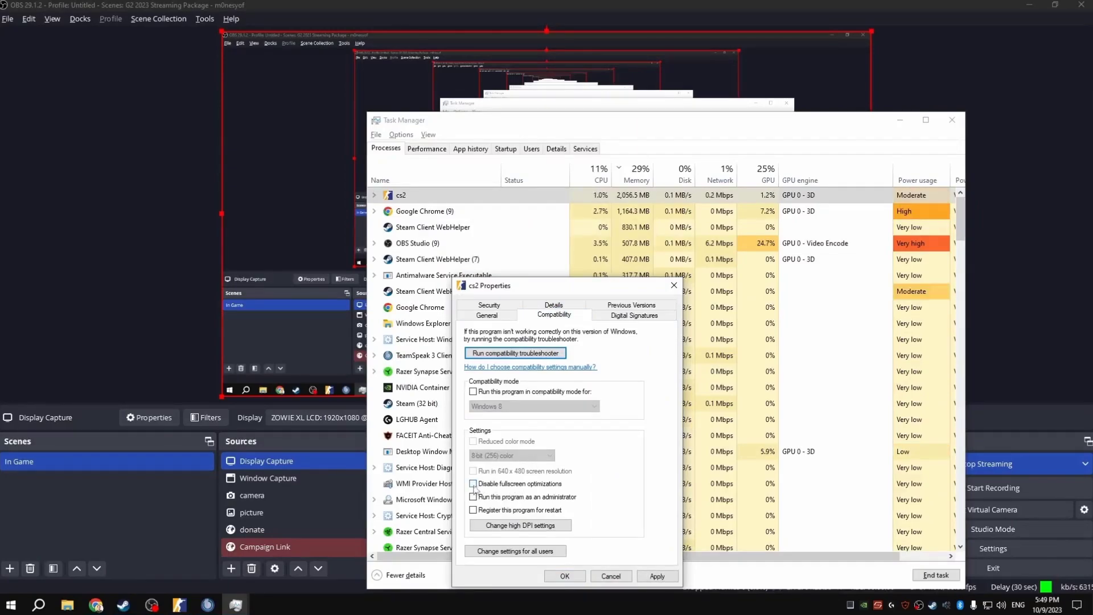
{"action": "left_click", "coordinate": [565, 576]}
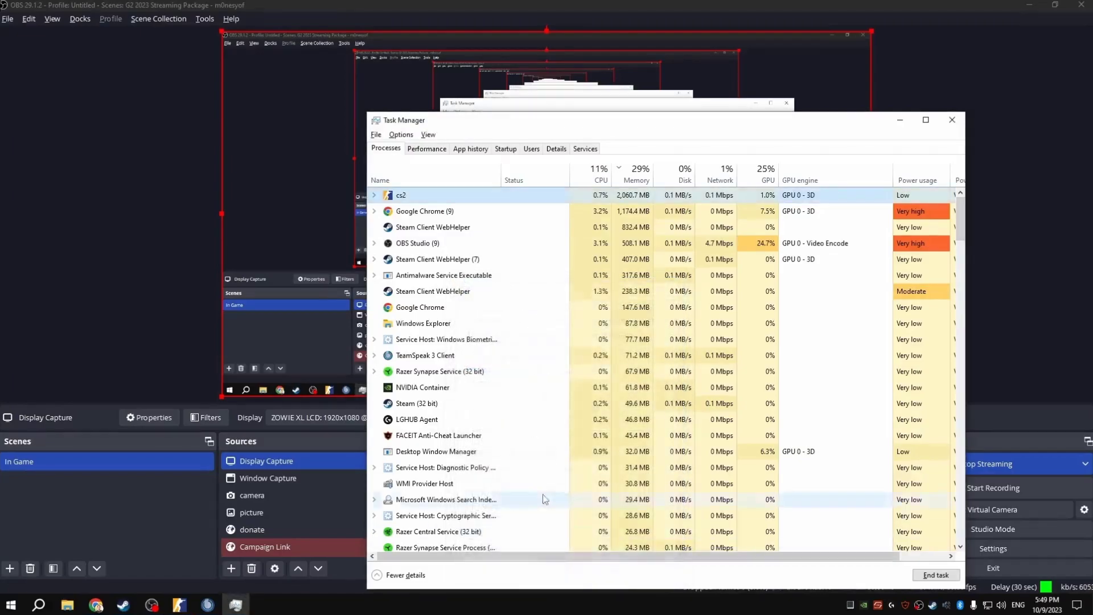
{"action": "left_click", "coordinate": [952, 120]}
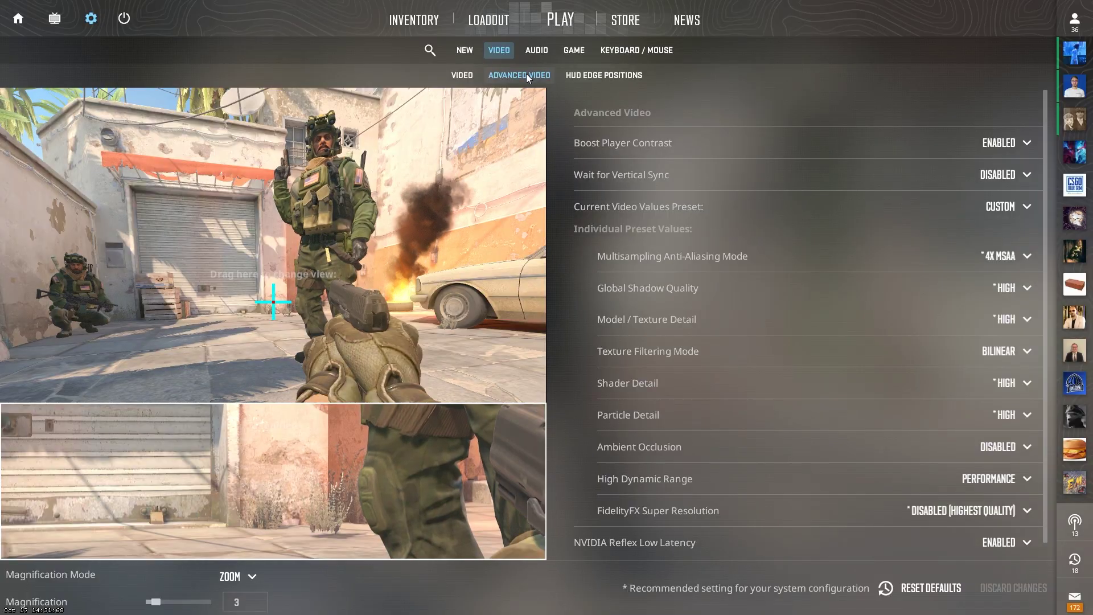
In the game's advanced video settings, set Global Shadow Quality and Model / Texture Detail to Low.
{"action": "left_click", "coordinate": [1015, 280]}
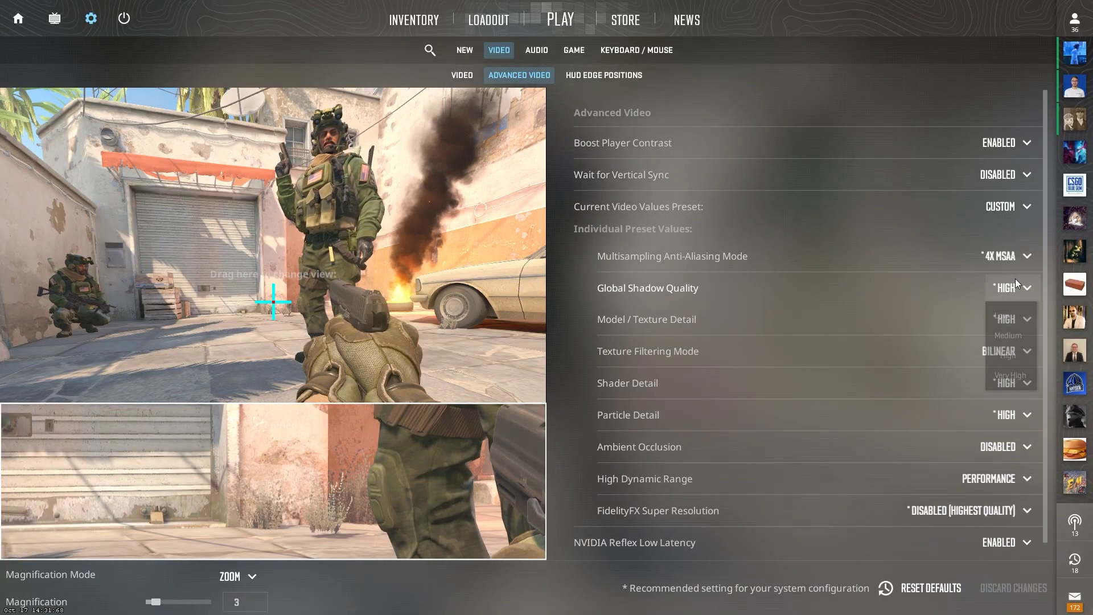
{"action": "left_click", "coordinate": [1008, 314]}
{"action": "left_click", "coordinate": [1011, 320]}
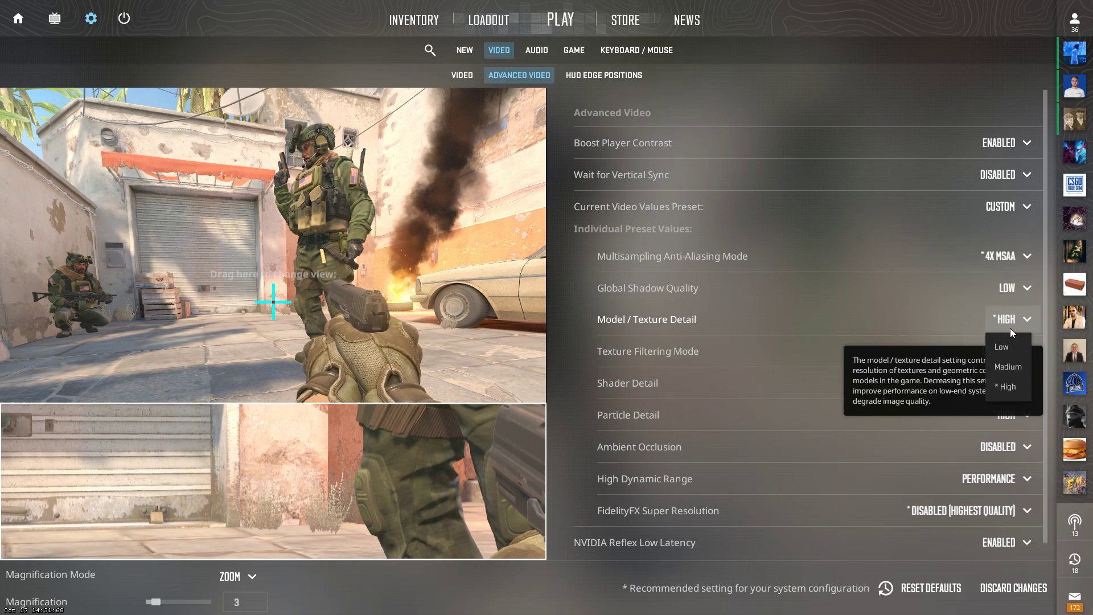
{"action": "left_click", "coordinate": [1010, 340]}
Set Shader Detail and Particle Detail to Low.
{"action": "left_click", "coordinate": [1003, 383]}
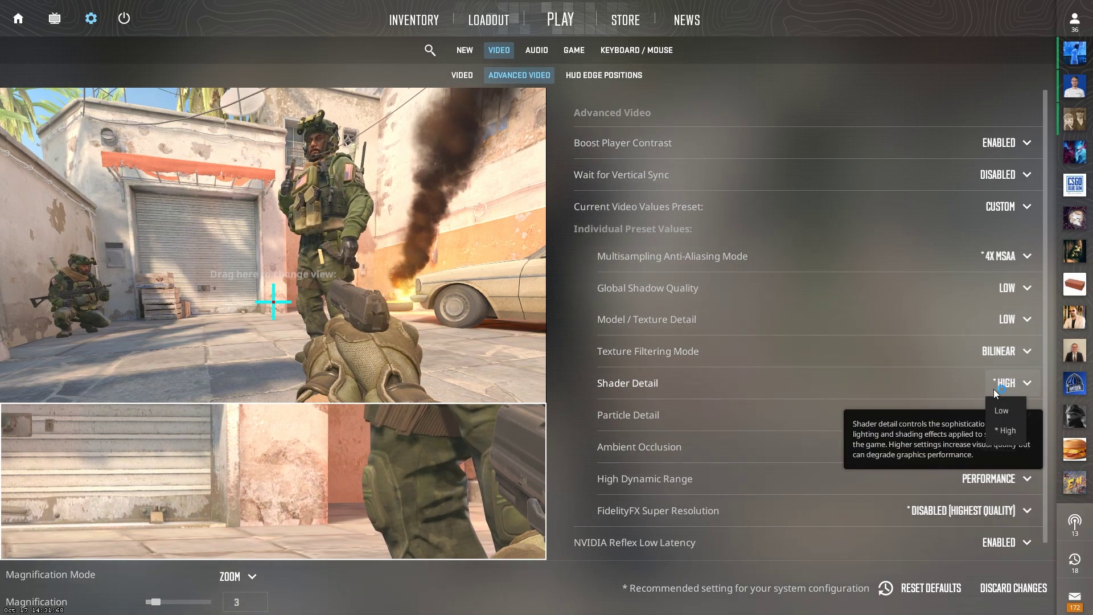
{"action": "left_click", "coordinate": [1004, 405]}
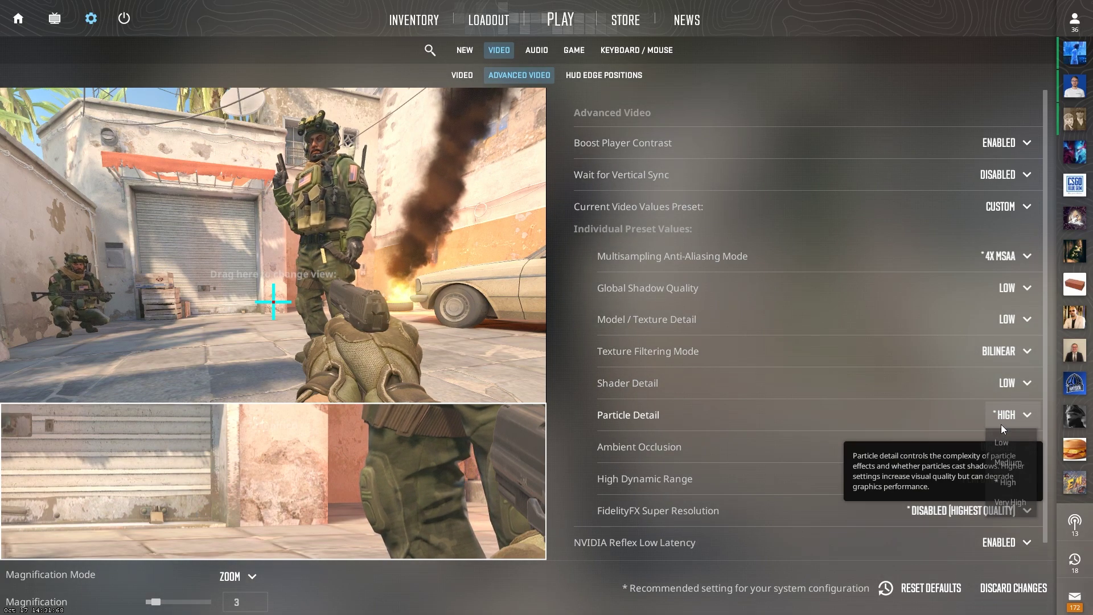
{"action": "left_click", "coordinate": [1000, 425]}
{"action": "left_click", "coordinate": [1000, 439]}
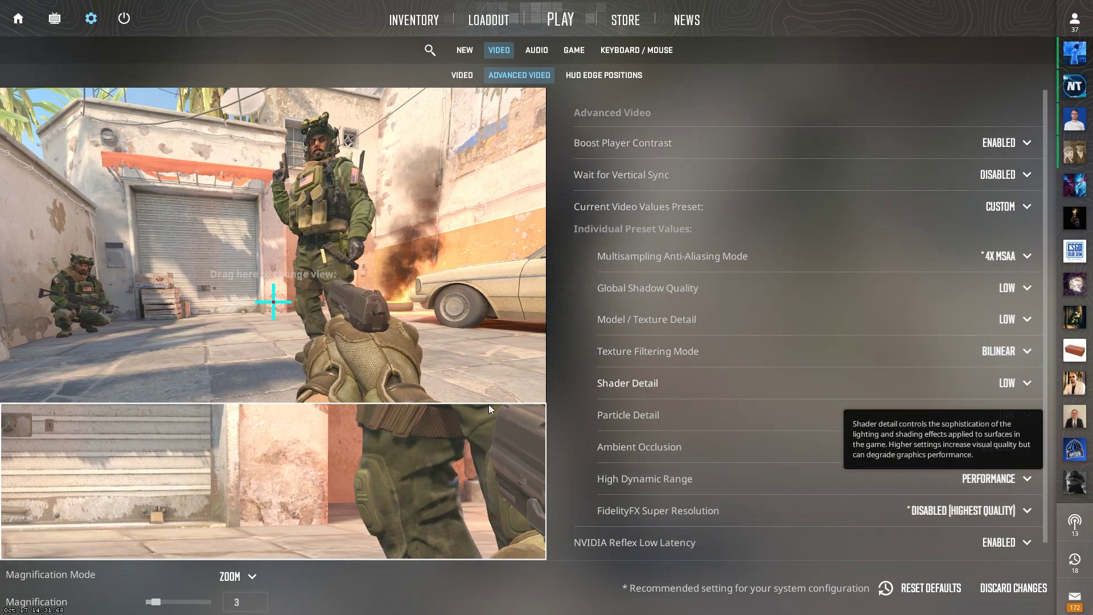
Set Multisampling Anti-Aliasing Mode to None and check the other available anti-aliasing options.
{"action": "left_click", "coordinate": [1002, 258]}
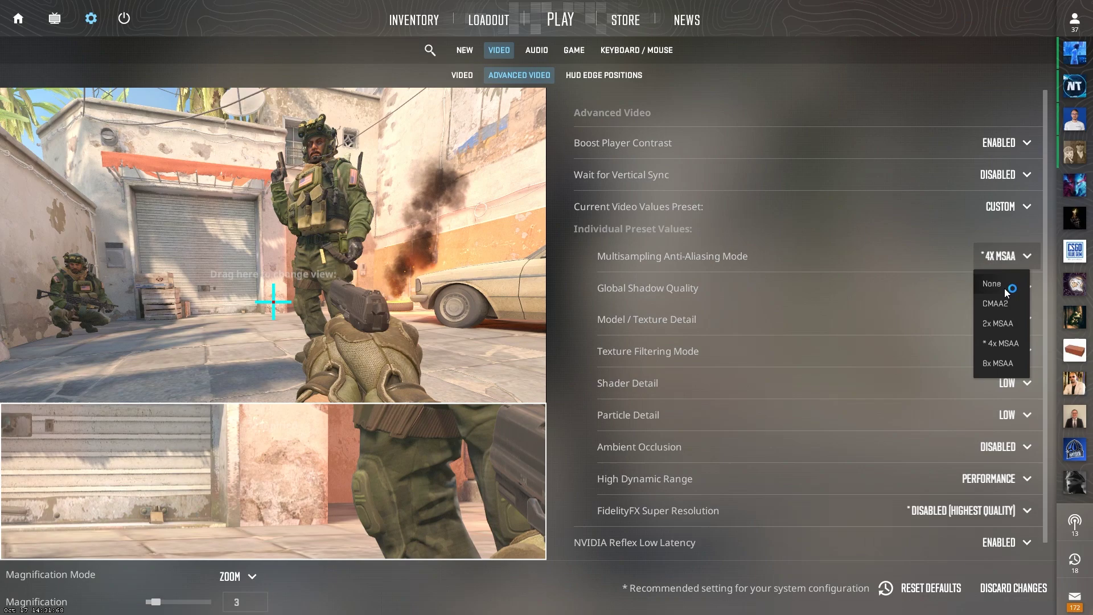
{"action": "left_click", "coordinate": [1003, 285]}
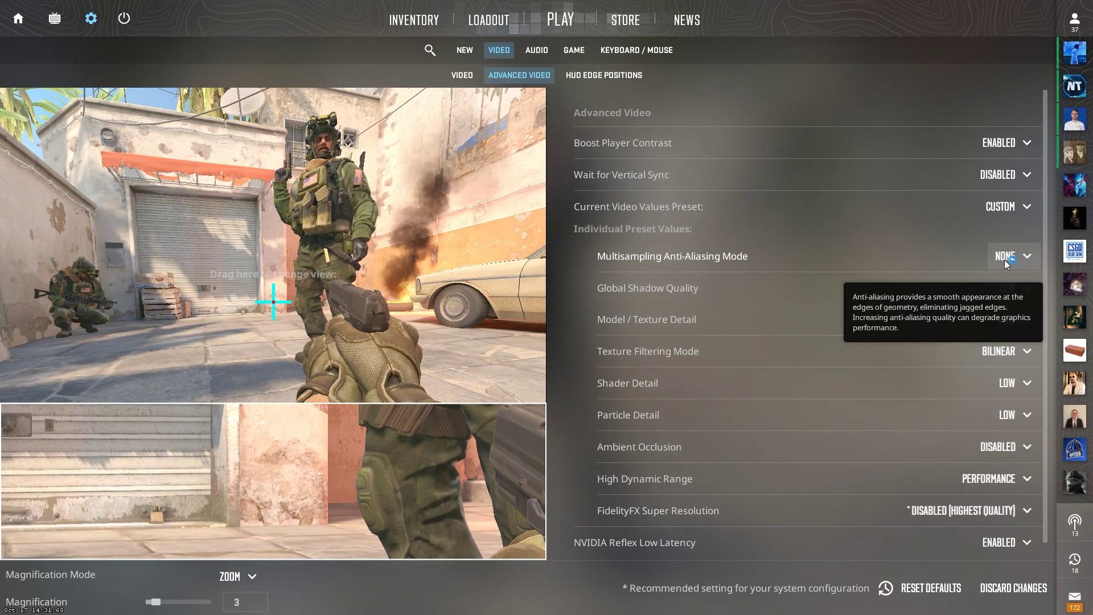
{"action": "left_click", "coordinate": [1012, 258]}
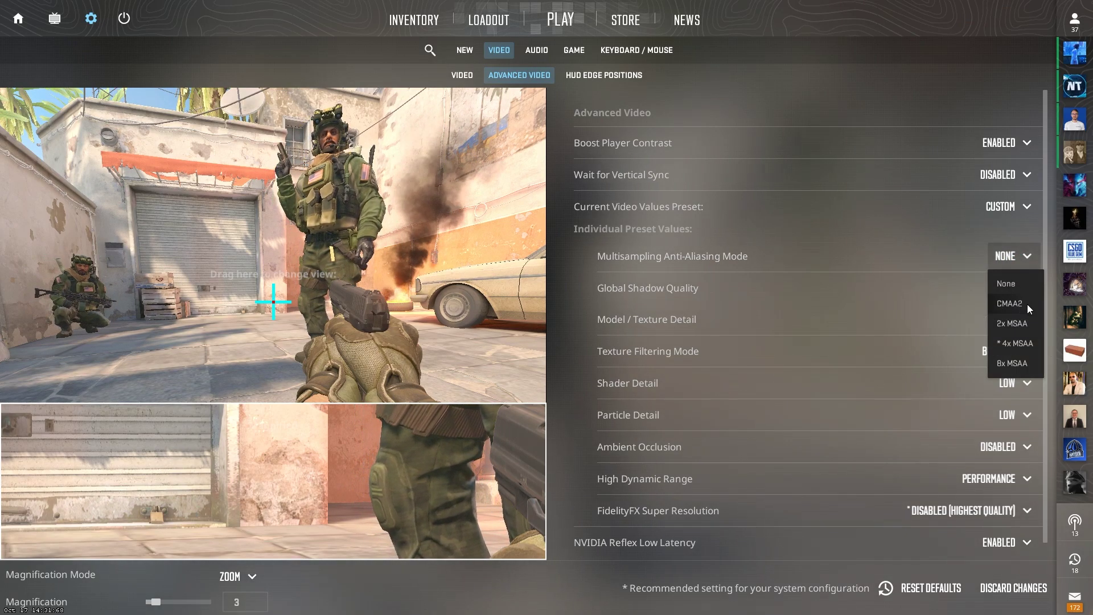
{"action": "left_click", "coordinate": [69, 507]}
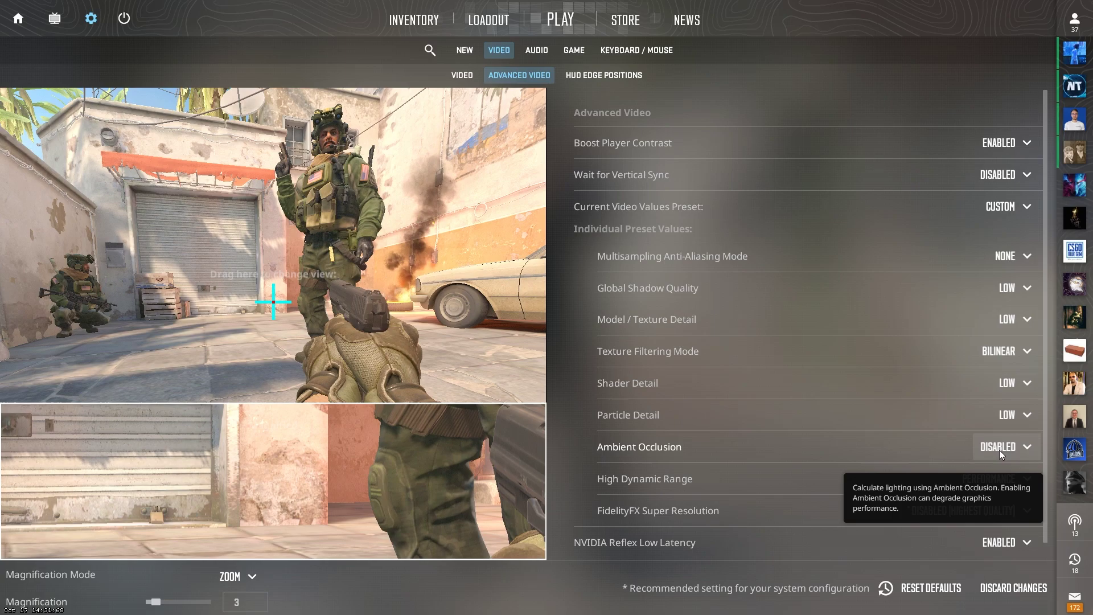
Try Ambient Occlusion at Medium and return it to Disabled.
{"action": "left_click", "coordinate": [999, 449]}
{"action": "left_click", "coordinate": [993, 500]}
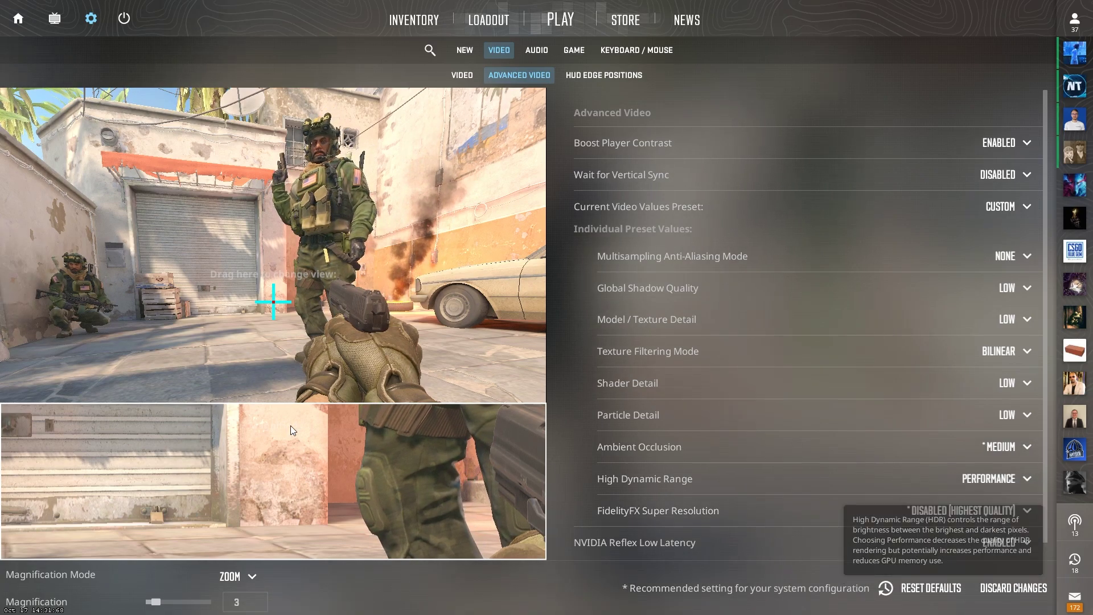
{"action": "left_click", "coordinate": [998, 446]}
{"action": "left_click", "coordinate": [999, 473]}
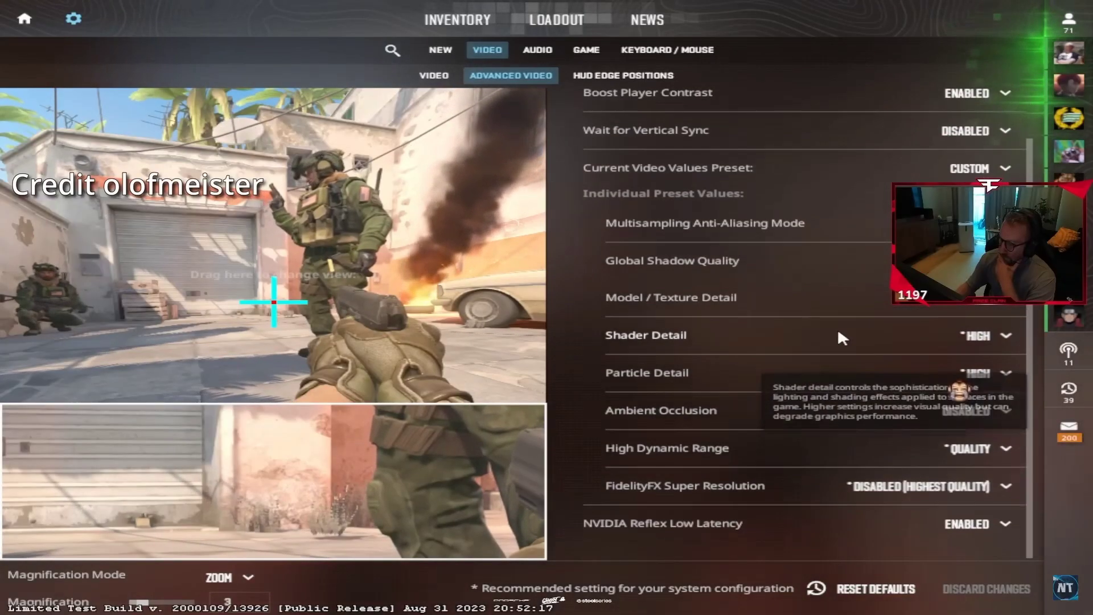
Set High Dynamic Range to Quality.
{"action": "left_click", "coordinate": [980, 336]}
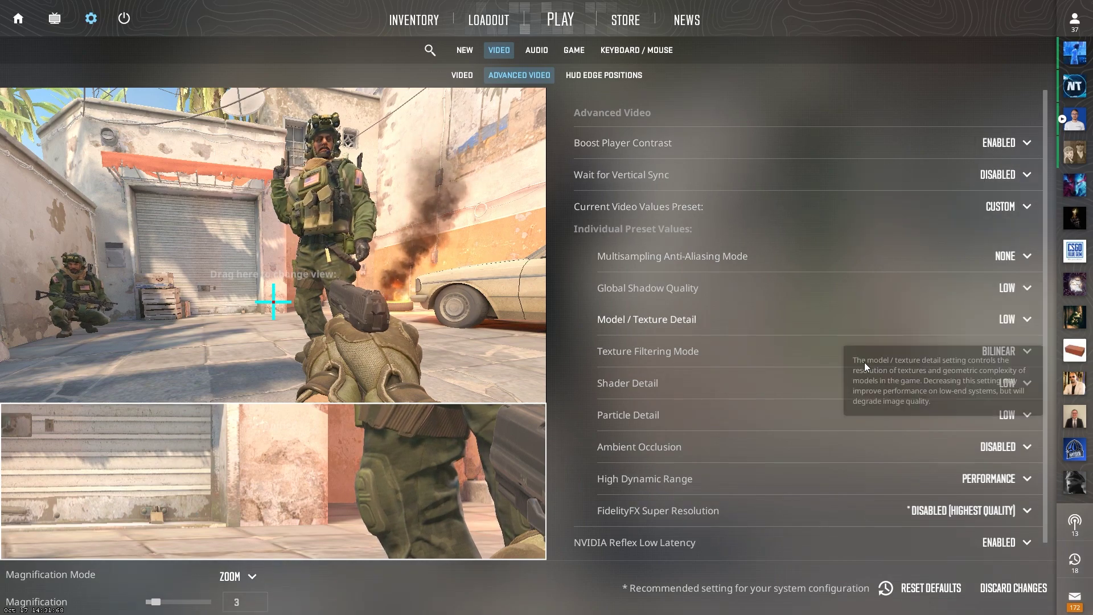
{"action": "left_click", "coordinate": [985, 482]}
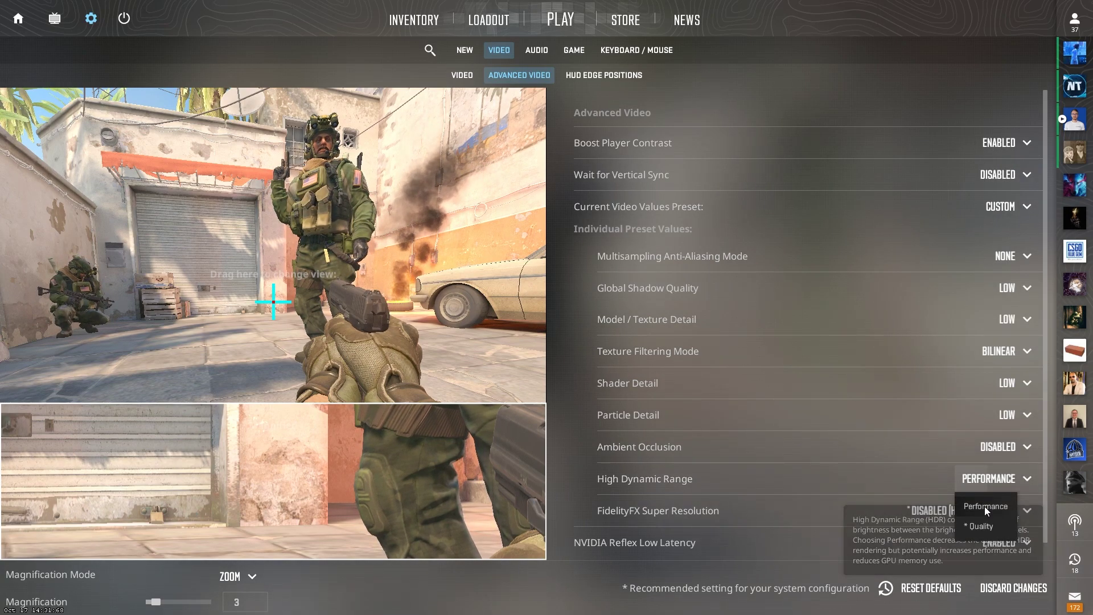
{"action": "left_click", "coordinate": [984, 527]}
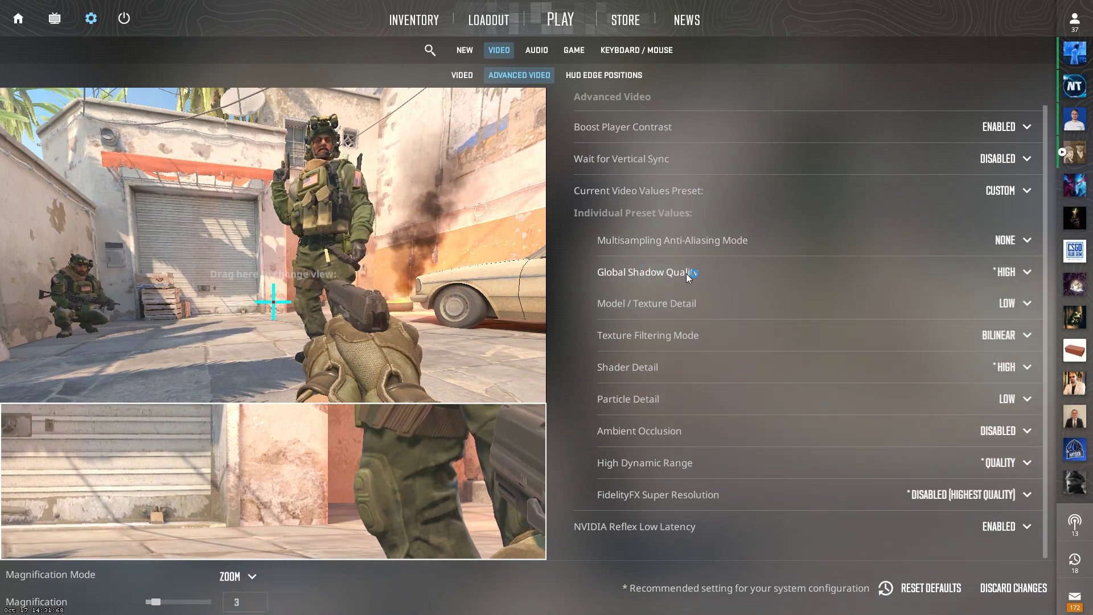
Review the Multisampling Anti-Aliasing Mode options and keep None selected.
{"action": "mouse_move", "coordinate": [811, 366]}
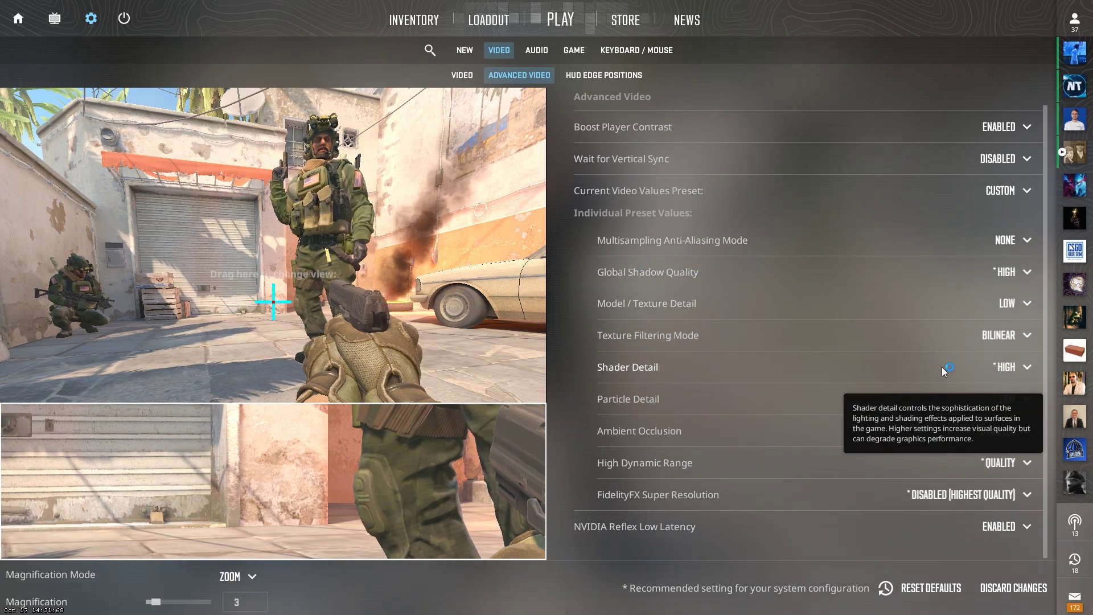
{"action": "left_click", "coordinate": [1009, 243]}
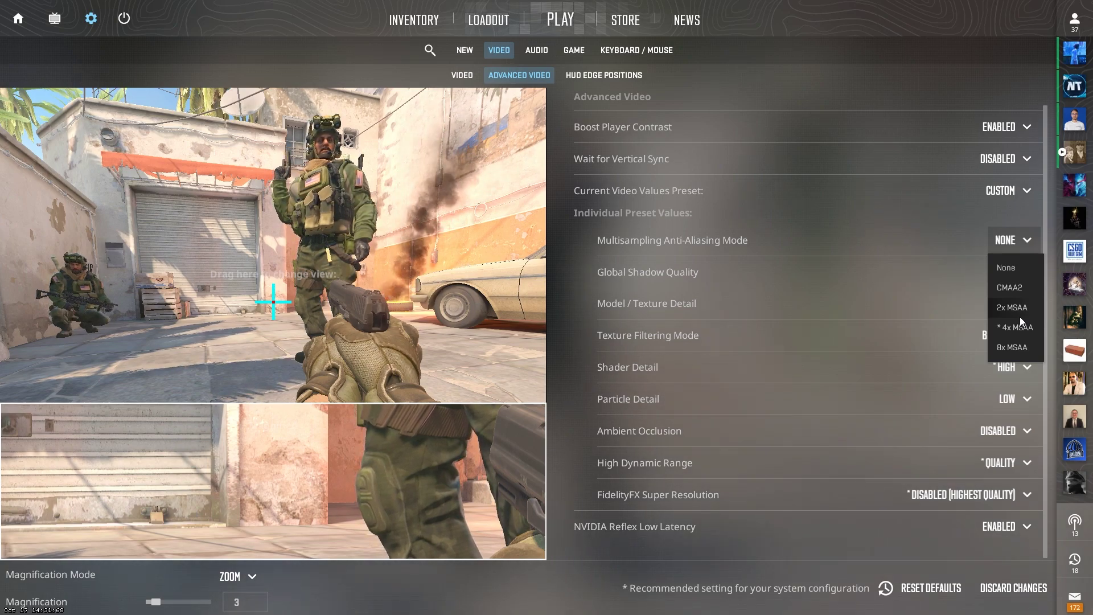
{"action": "left_click", "coordinate": [1006, 267]}
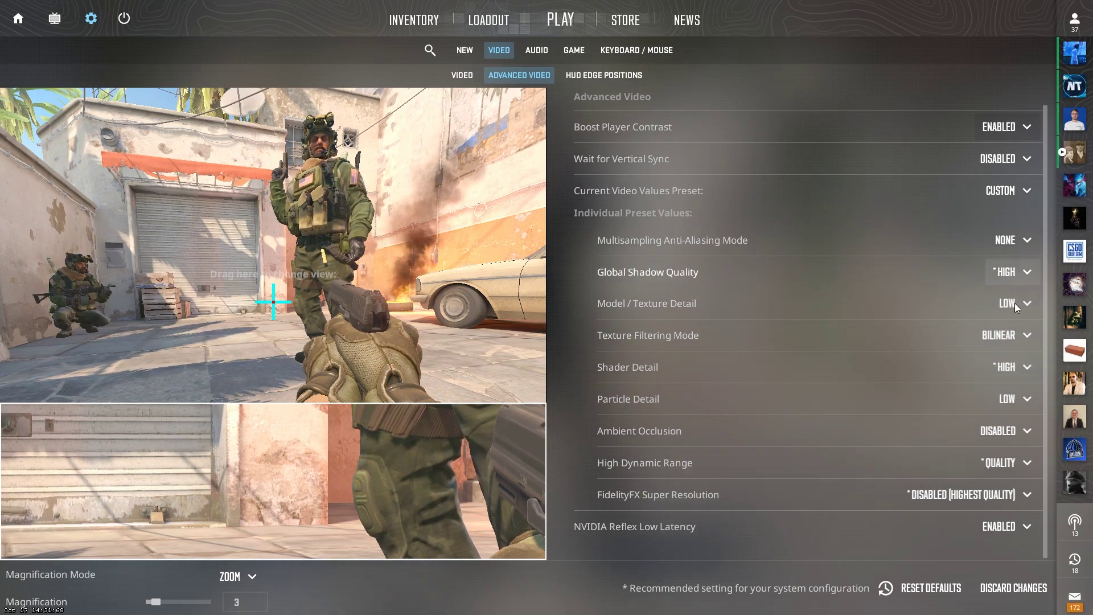
{"action": "left_click", "coordinate": [1005, 242]}
{"action": "left_click", "coordinate": [970, 249]}
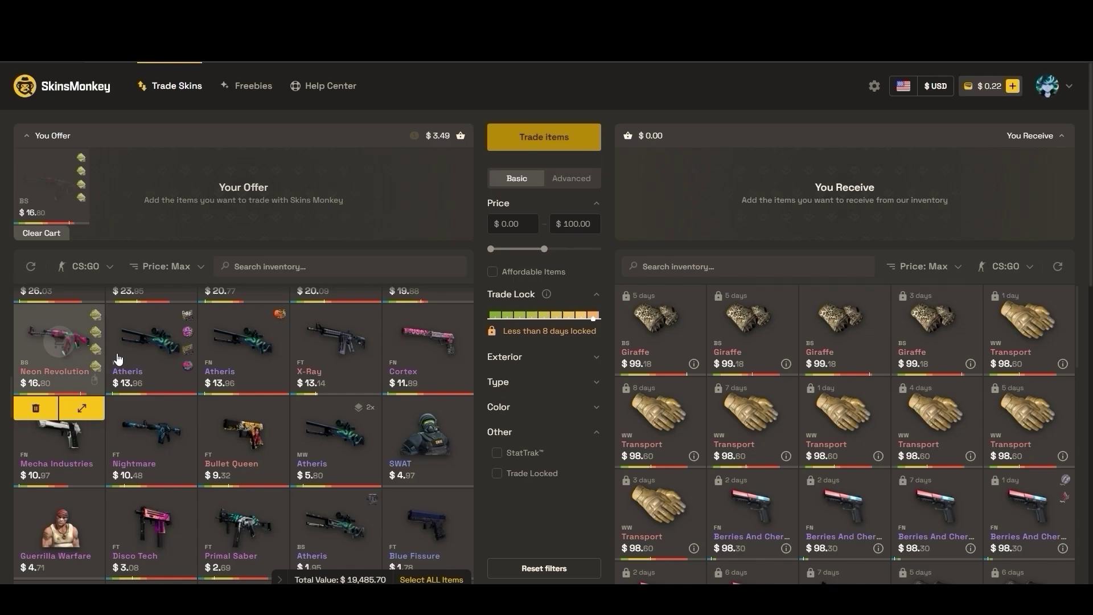
On SkinsMonkey, add the two $13.96 Atheris skins, X-Ray, Cortex and SWAT to the trade offer.
{"action": "left_click", "coordinate": [123, 359]}
{"action": "left_click", "coordinate": [227, 358]}
{"action": "left_click", "coordinate": [341, 354]}
{"action": "left_click", "coordinate": [424, 353]}
{"action": "left_click", "coordinate": [396, 441]}
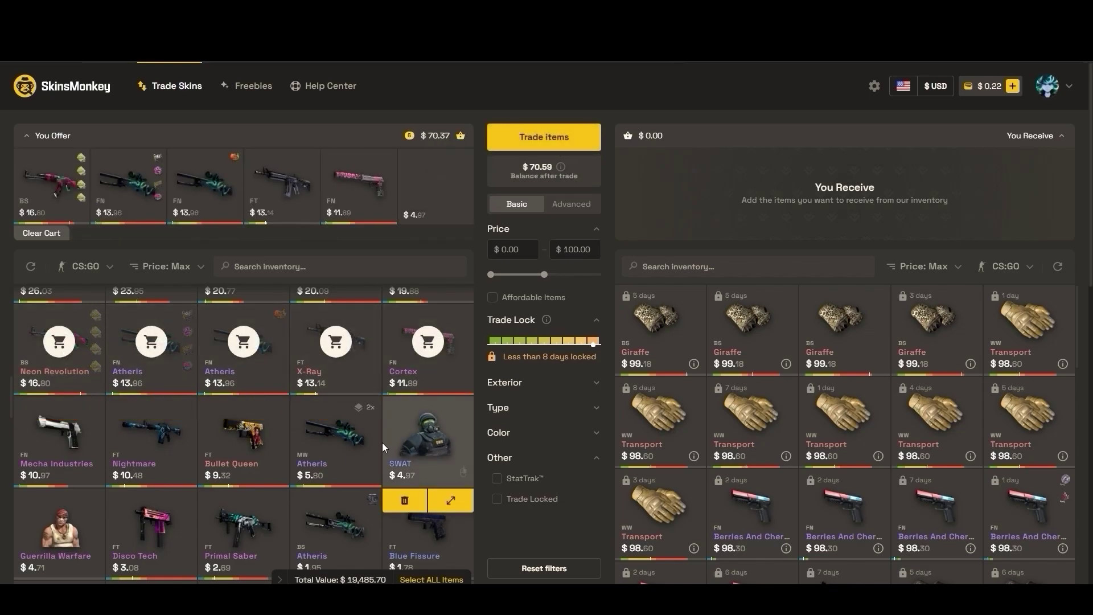
Add the $5.80 Atheris, Bullet Queen, Nightmare and Mecha Industries to the trade offer.
{"action": "left_click", "coordinate": [336, 436]}
{"action": "left_click", "coordinate": [244, 436]}
{"action": "left_click", "coordinate": [150, 436]}
{"action": "left_click", "coordinate": [57, 436]}
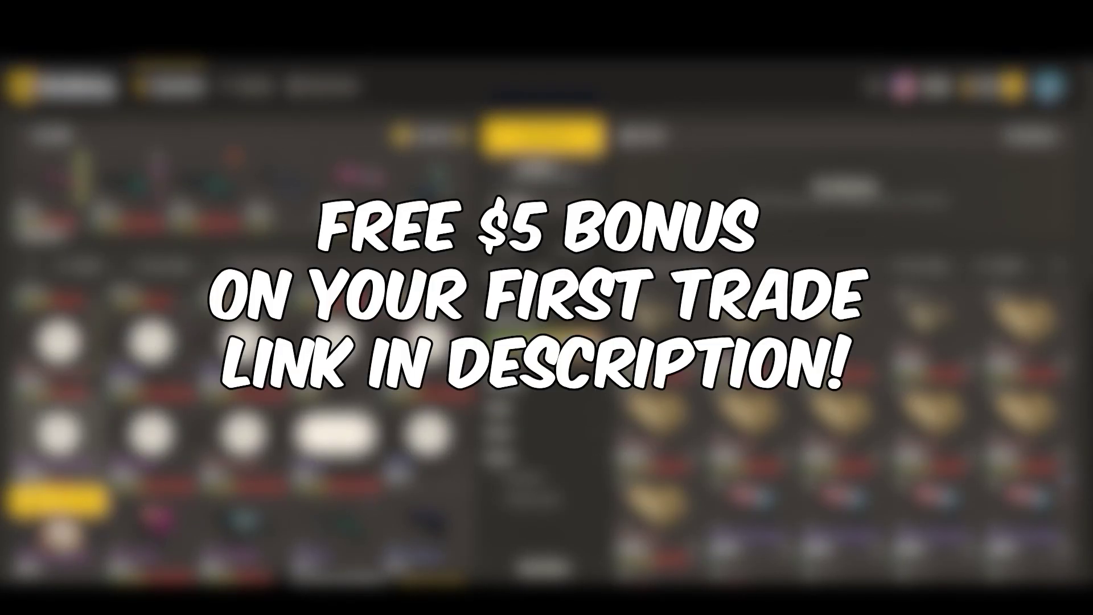